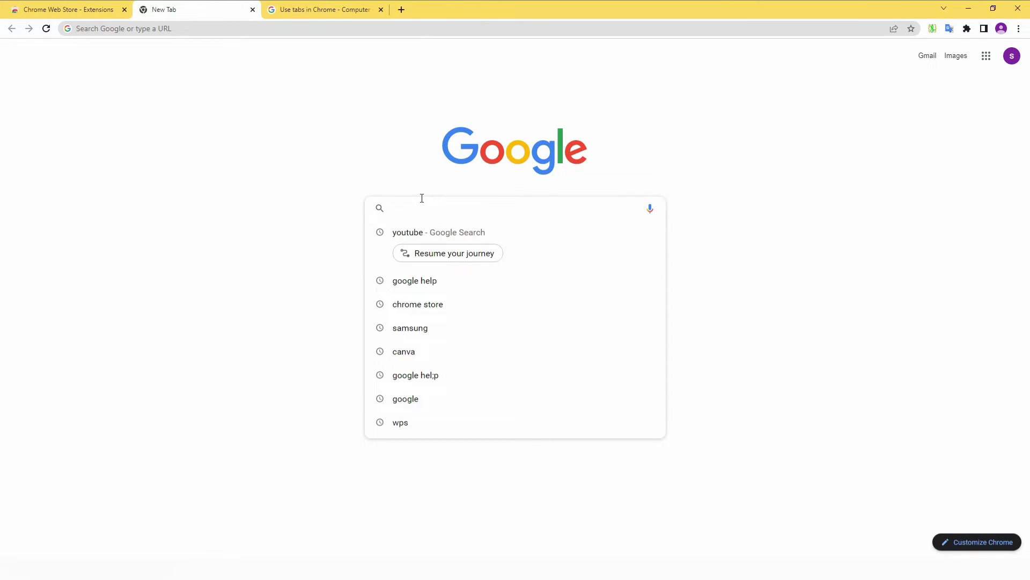
Search Google for 'chrome store' and open the Chrome Web Store result
{"action": "type", "text": "cg"}
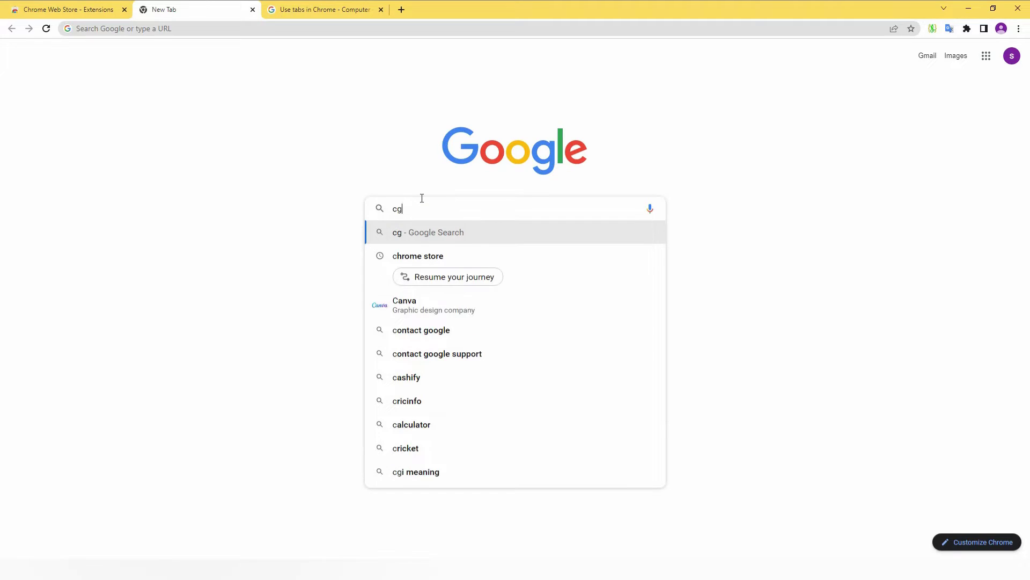
{"action": "key", "text": "BackSpace"}
{"action": "type", "text": "hrome"}
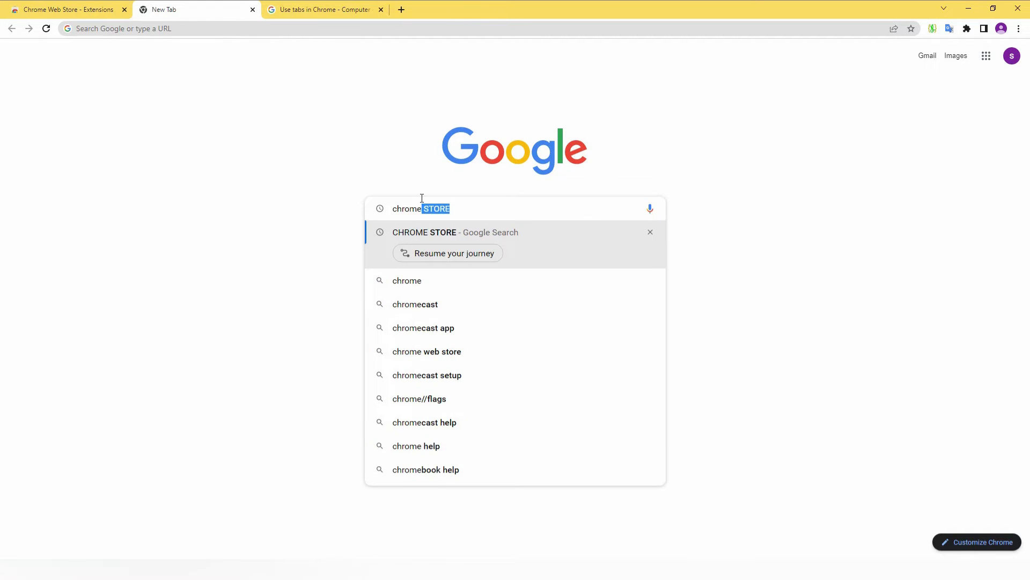
{"action": "key", "text": "Return"}
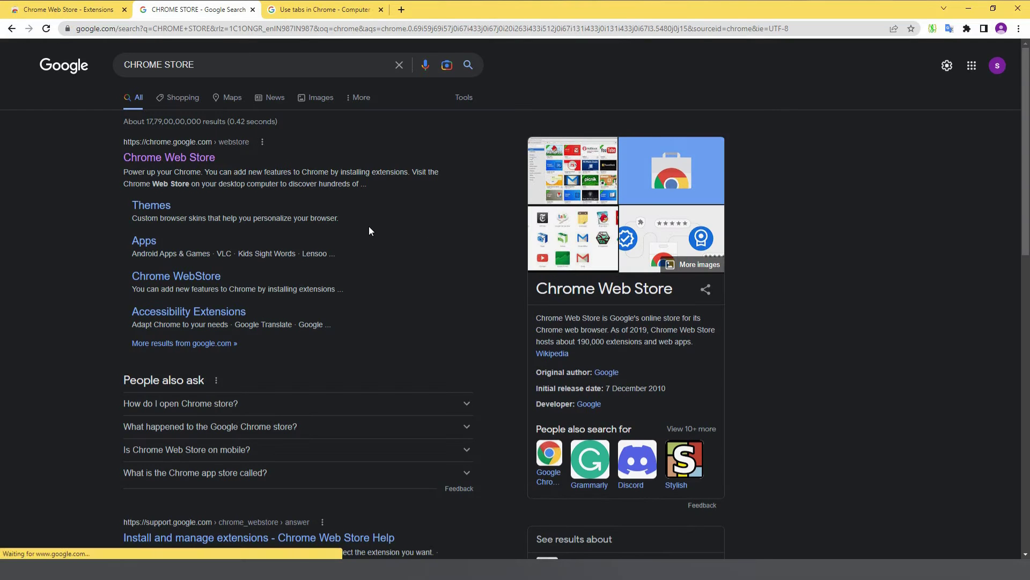
{"action": "left_click", "coordinate": [160, 158]}
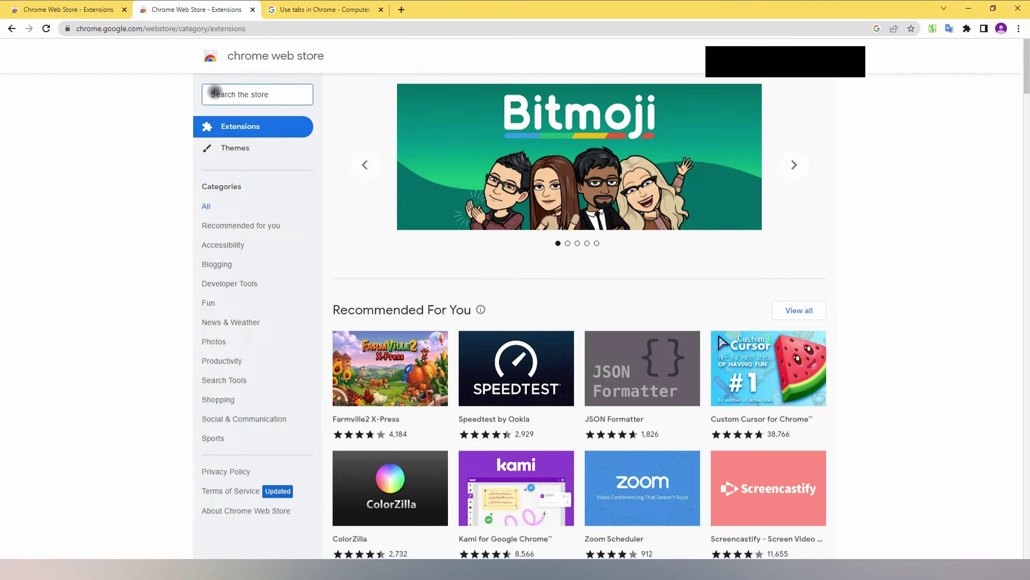
Find Super Simple Highlighter in the Web Store and add the extension to Chrome
{"action": "type", "text": "sup"}
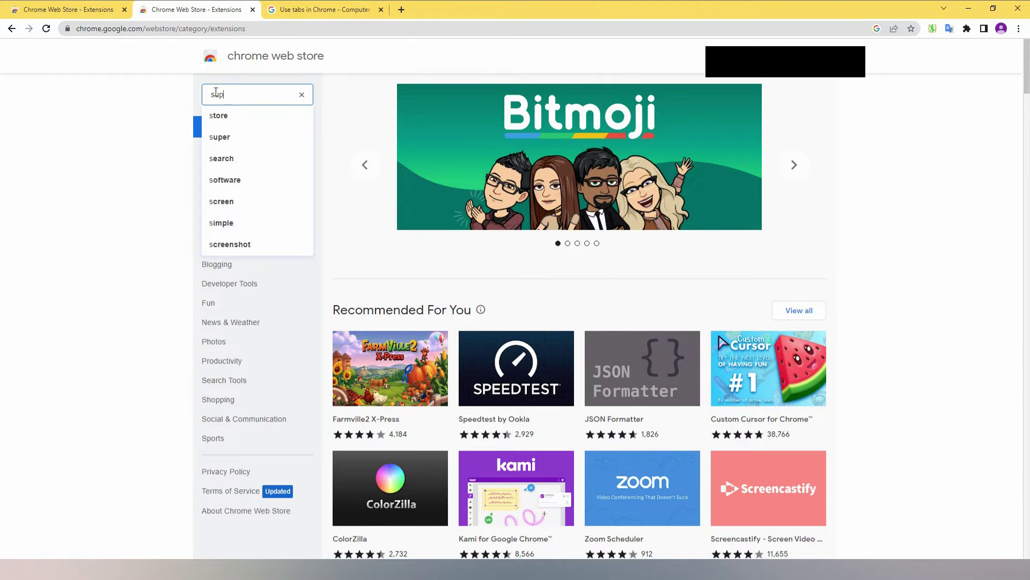
{"action": "type", "text": "er simple"}
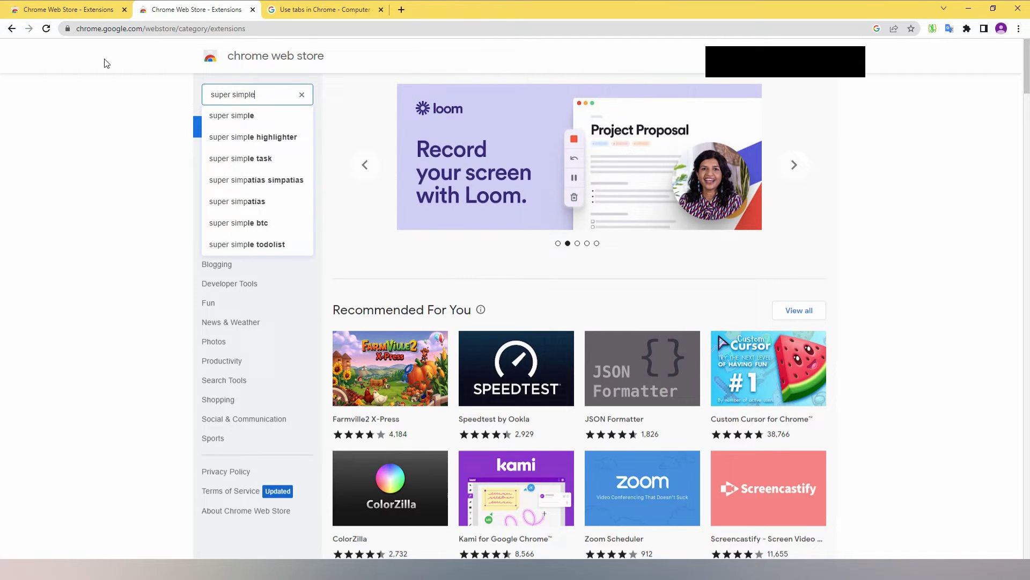
{"action": "left_click", "coordinate": [247, 140]}
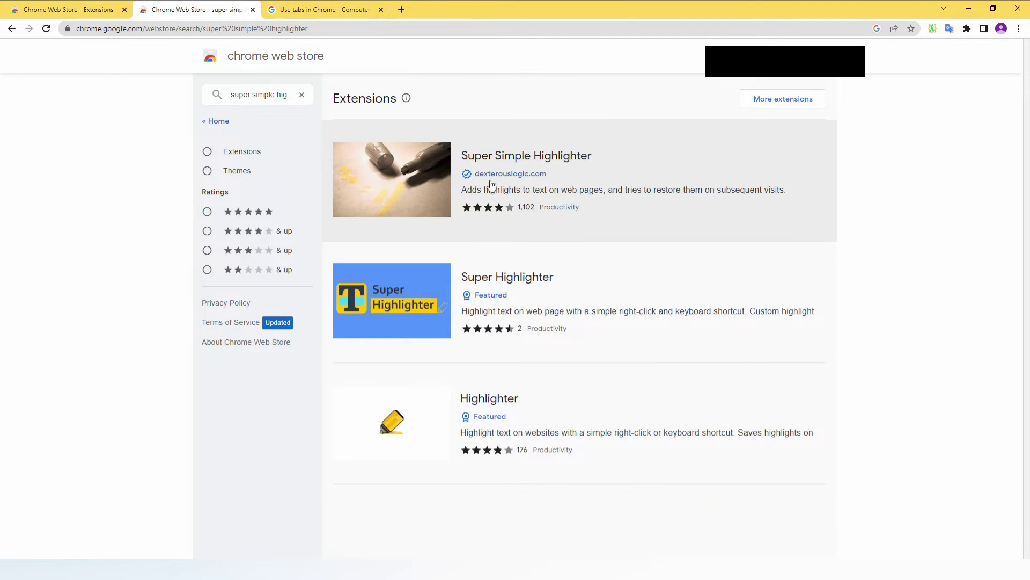
{"action": "left_click", "coordinate": [658, 176]}
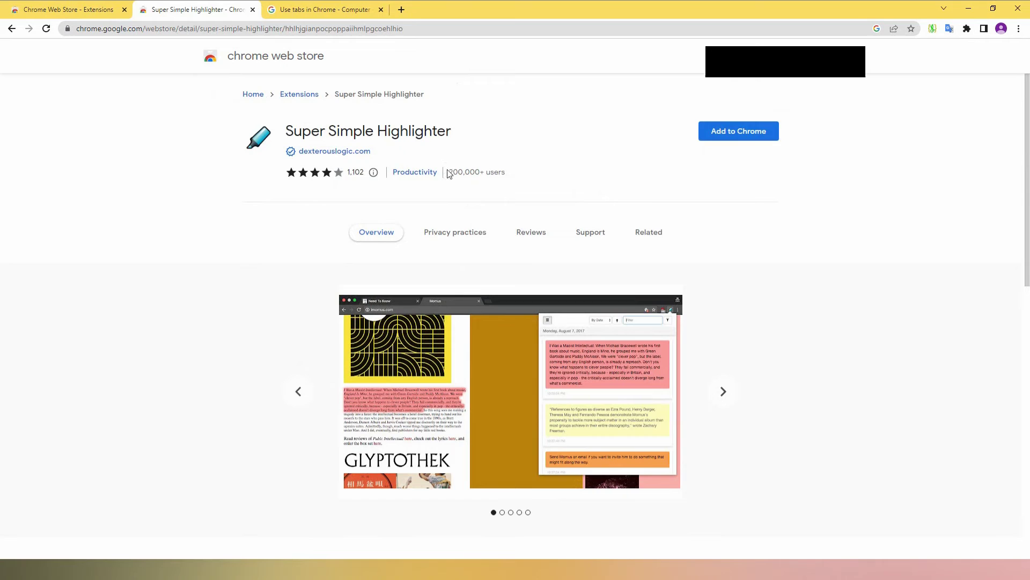
{"action": "left_click_drag", "start_coordinate": [448, 172], "coordinate": [510, 173]}
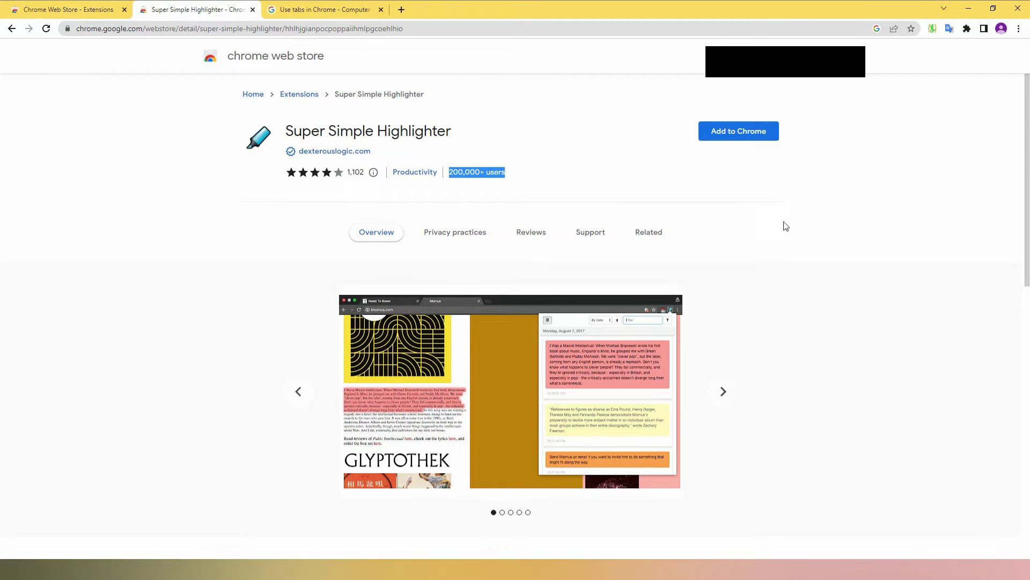
{"action": "left_click", "coordinate": [758, 134]}
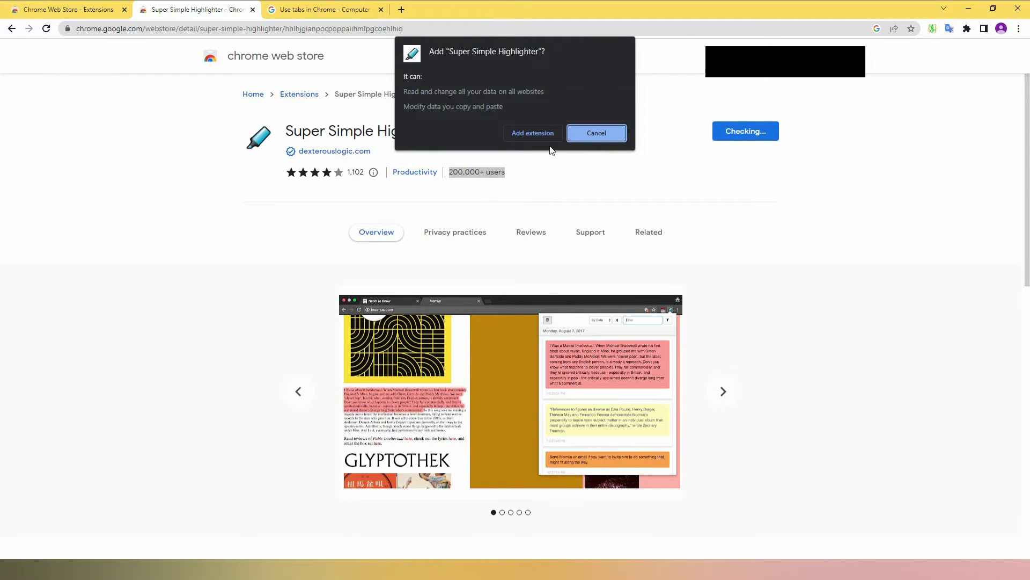
{"action": "left_click", "coordinate": [536, 134]}
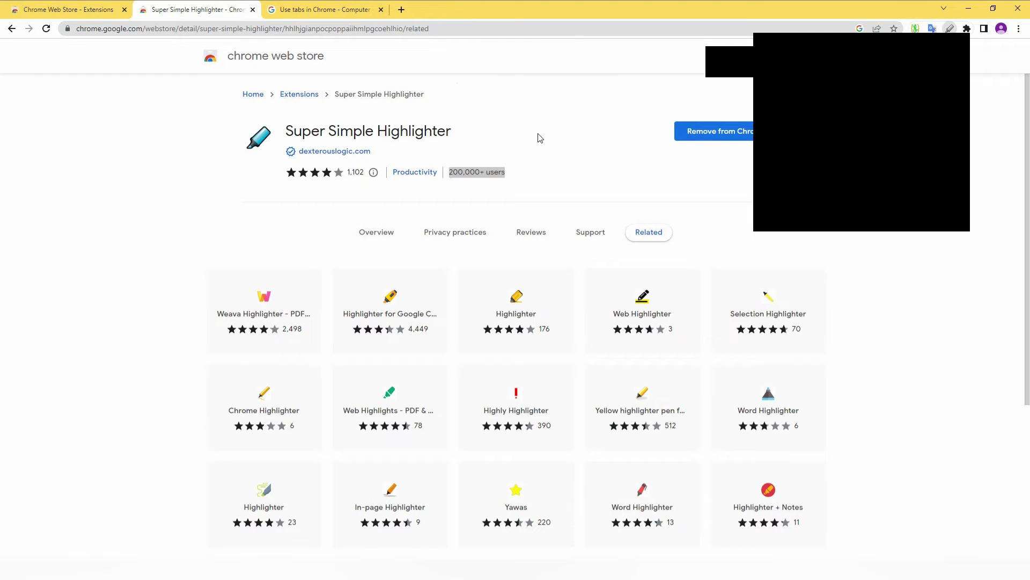
{"action": "left_click", "coordinate": [681, 115]}
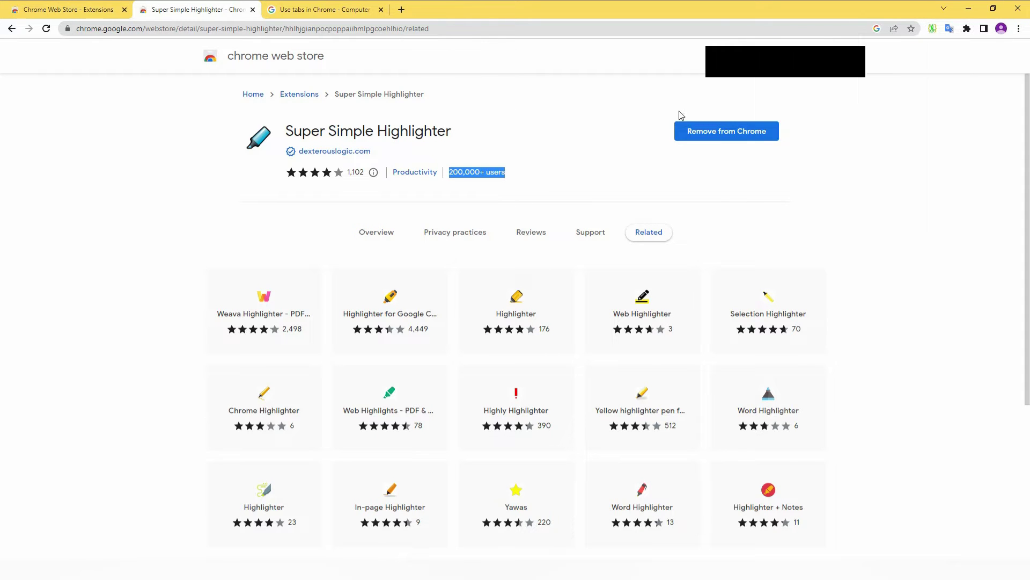
Switch to the 'Use tabs in Chrome' help page and pin Super Simple Highlighter to the toolbar
{"action": "left_click", "coordinate": [486, 121]}
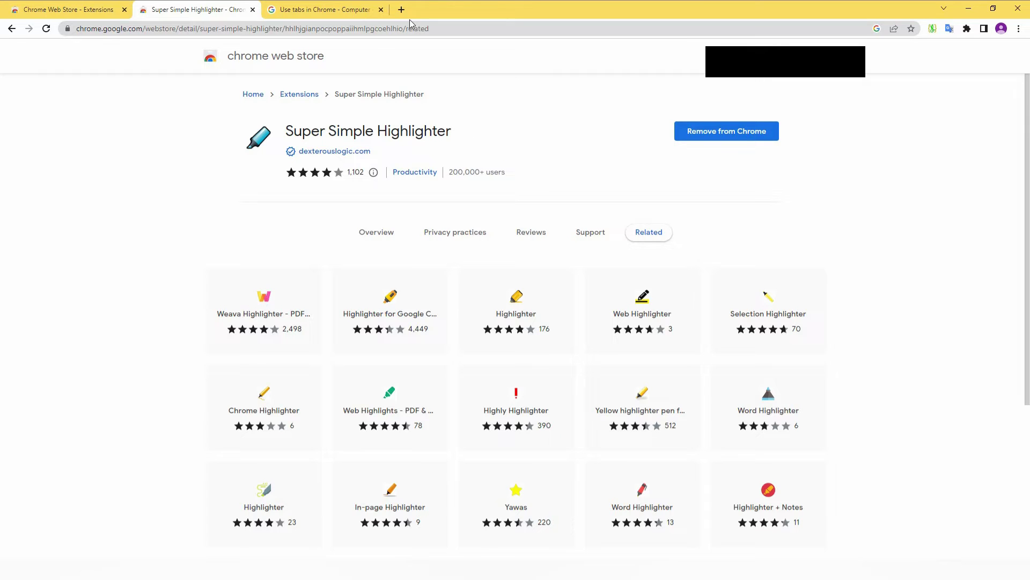
{"action": "left_click", "coordinate": [355, 5]}
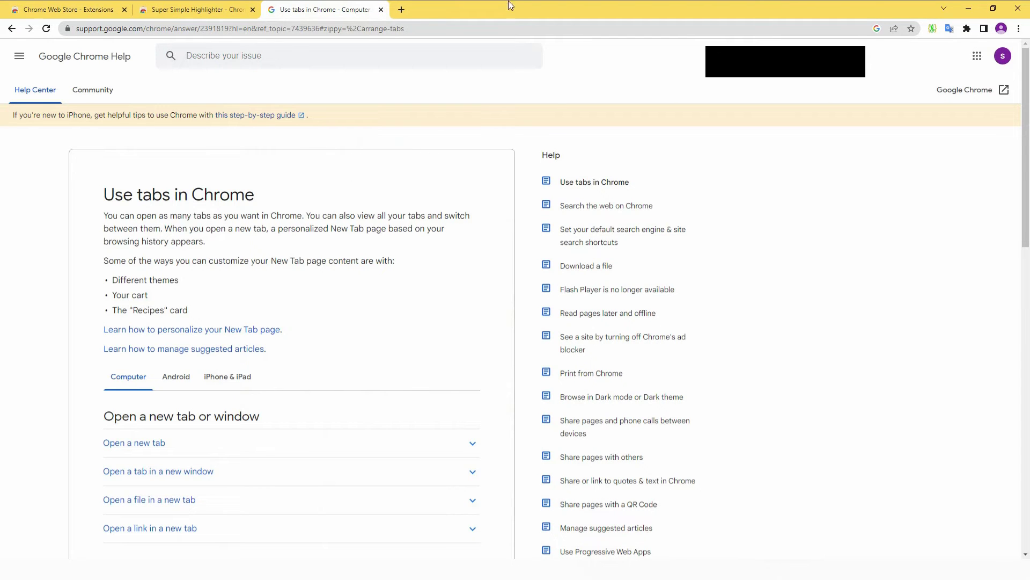
{"action": "left_click", "coordinate": [966, 29]}
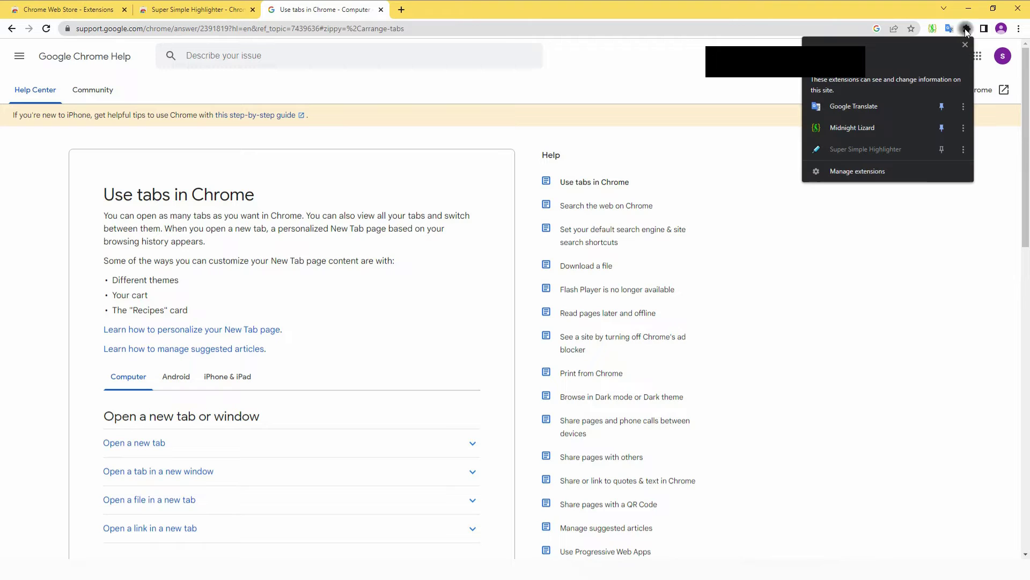
{"action": "left_click", "coordinate": [943, 148]}
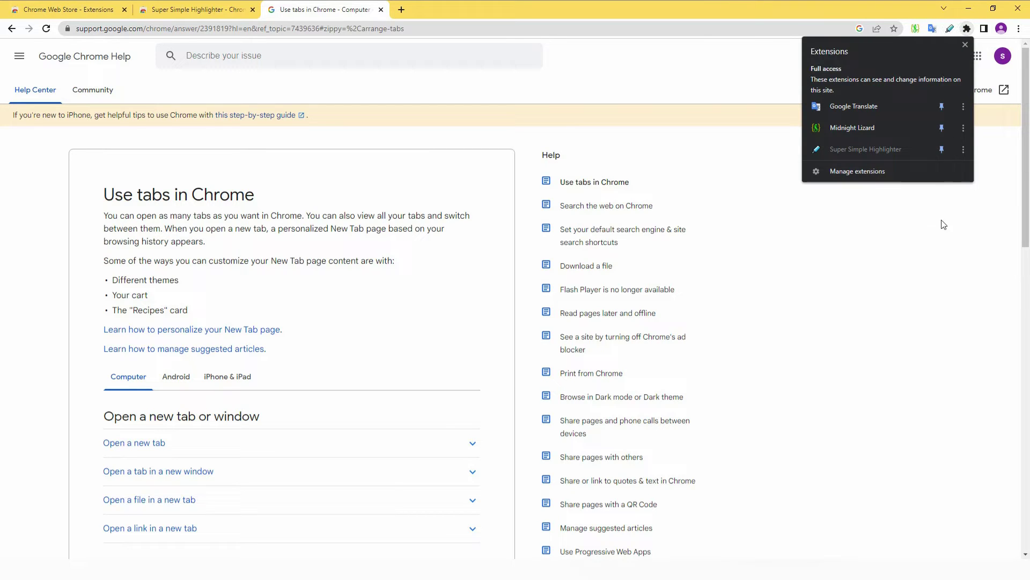
{"action": "left_click", "coordinate": [919, 217]}
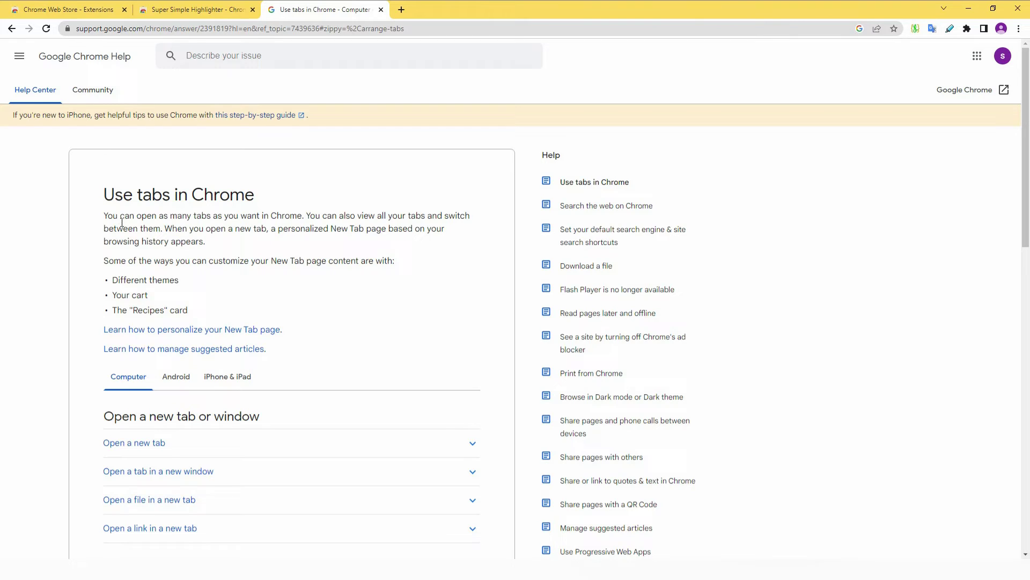
Reload the help page so the highlighter works on its text
{"action": "left_click_drag", "start_coordinate": [105, 215], "coordinate": [163, 226]}
{"action": "right_click", "coordinate": [154, 220]}
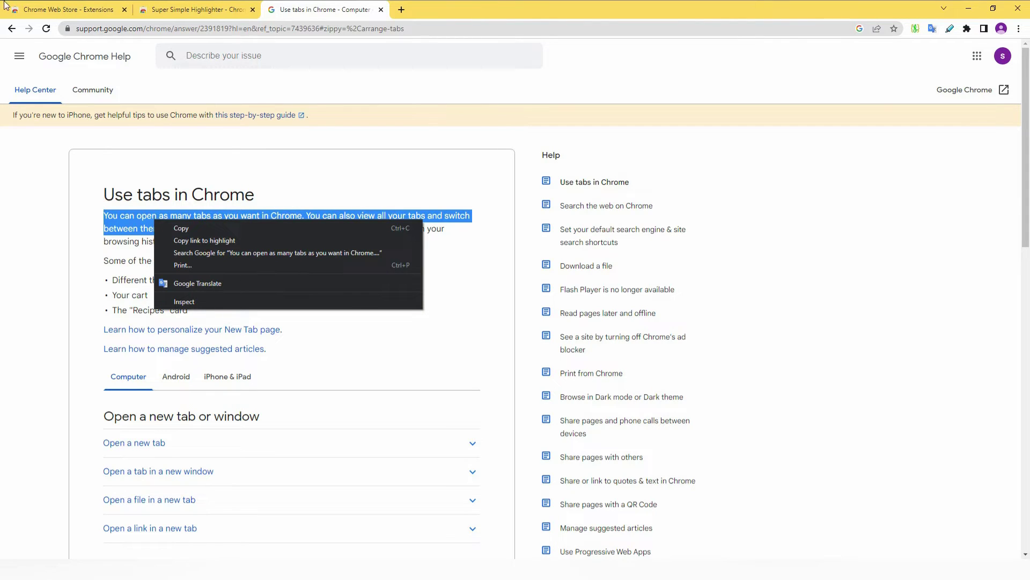
{"action": "left_click", "coordinate": [46, 28]}
{"action": "left_click", "coordinate": [46, 29]}
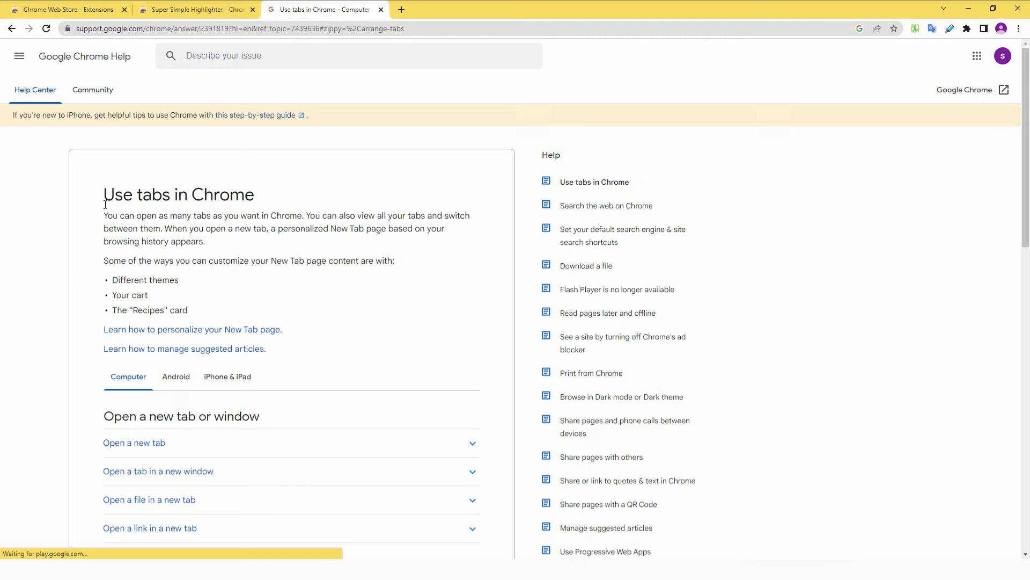
Highlight the first two sentences of the intro paragraph in orange
{"action": "left_click_drag", "start_coordinate": [105, 214], "coordinate": [156, 228]}
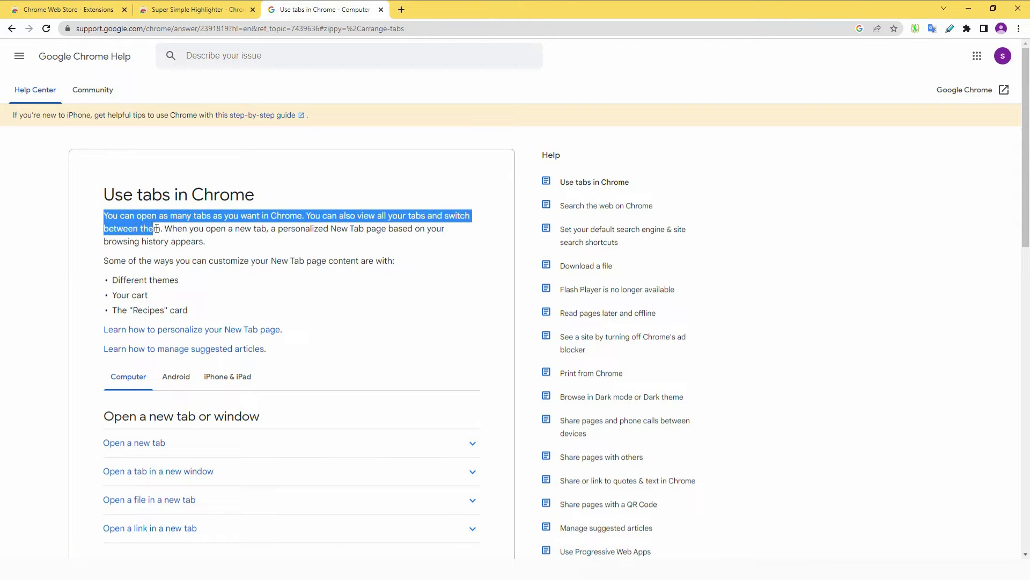
{"action": "right_click", "coordinate": [150, 226]}
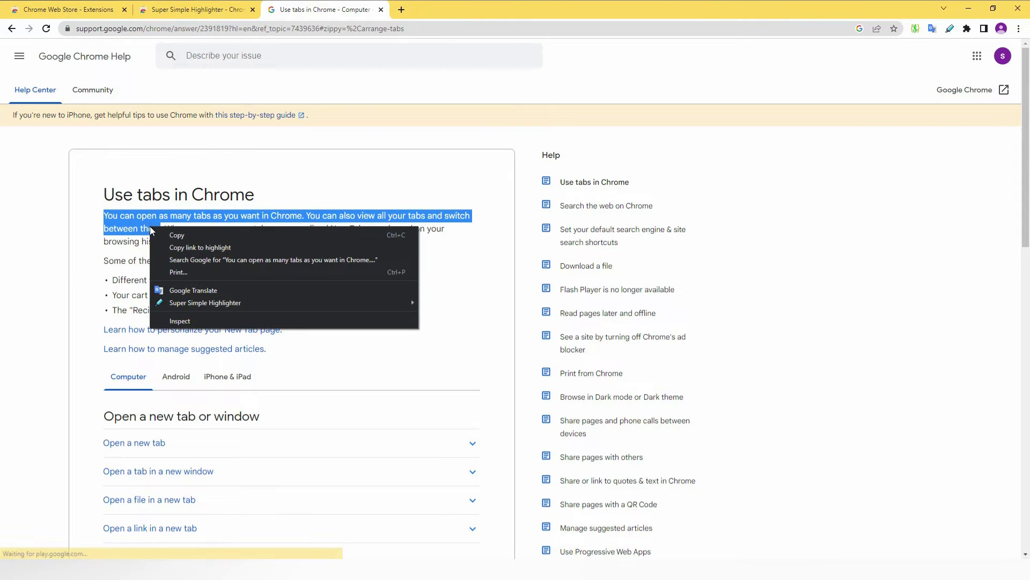
{"action": "mouse_move", "coordinate": [177, 309]}
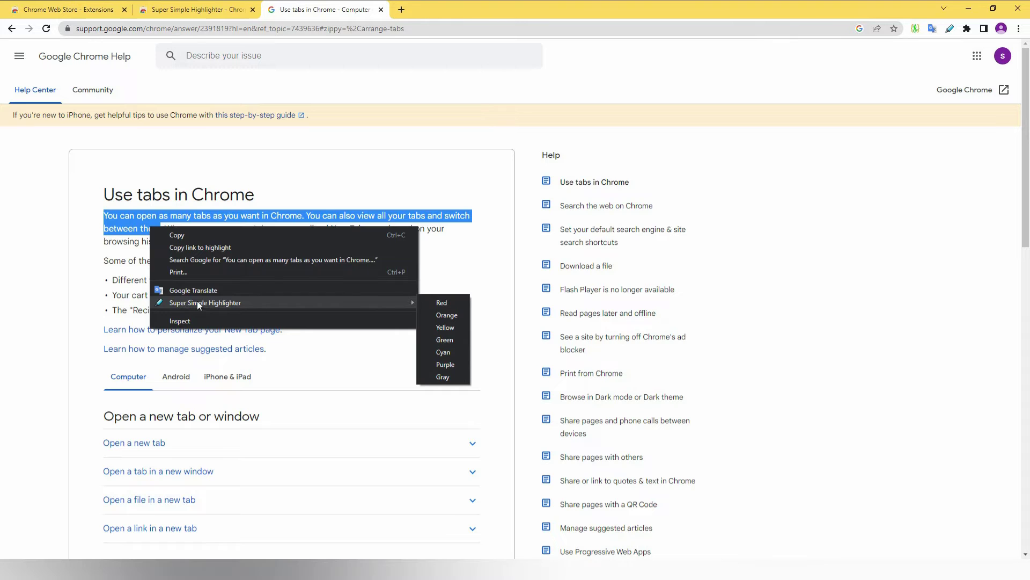
{"action": "left_click", "coordinate": [452, 318]}
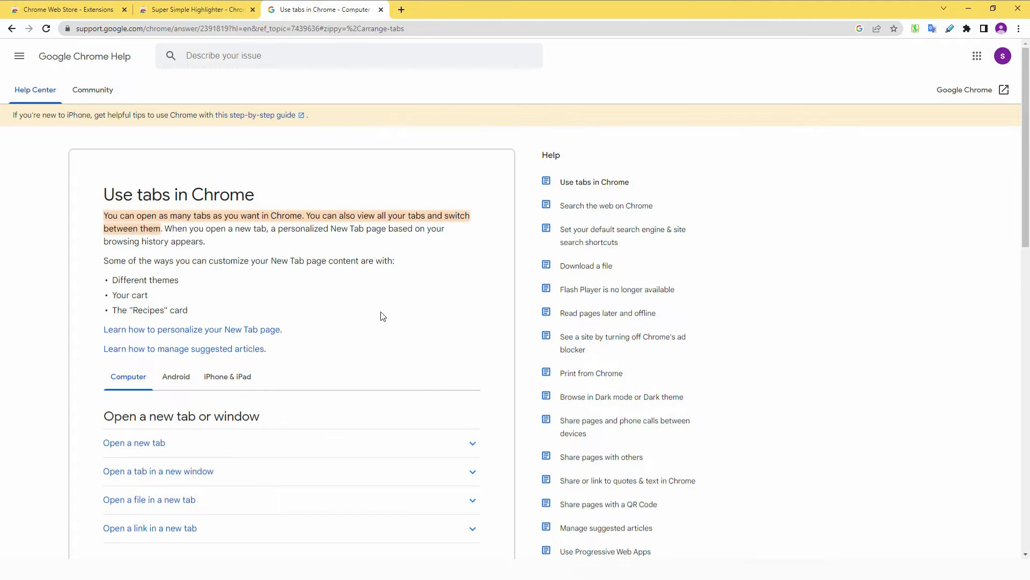
Select the three bullet items and bring up the highlighter's colour choices
{"action": "scroll", "coordinate": [303, 279], "scroll_direction": "down", "scroll_amount": 5}
{"action": "scroll", "coordinate": [308, 287], "scroll_direction": "up", "scroll_amount": 5}
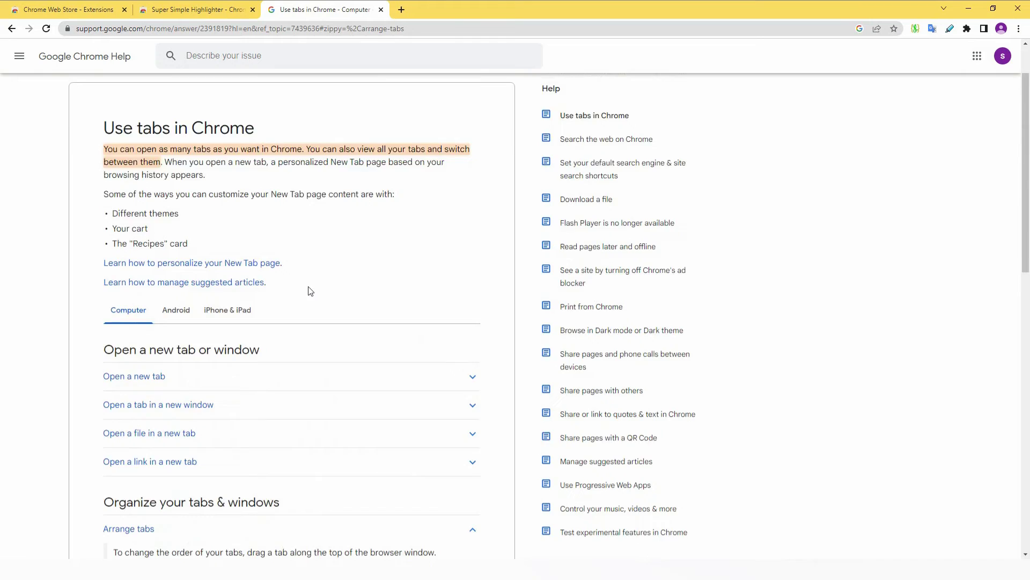
{"action": "left_click_drag", "start_coordinate": [111, 278], "coordinate": [173, 306]}
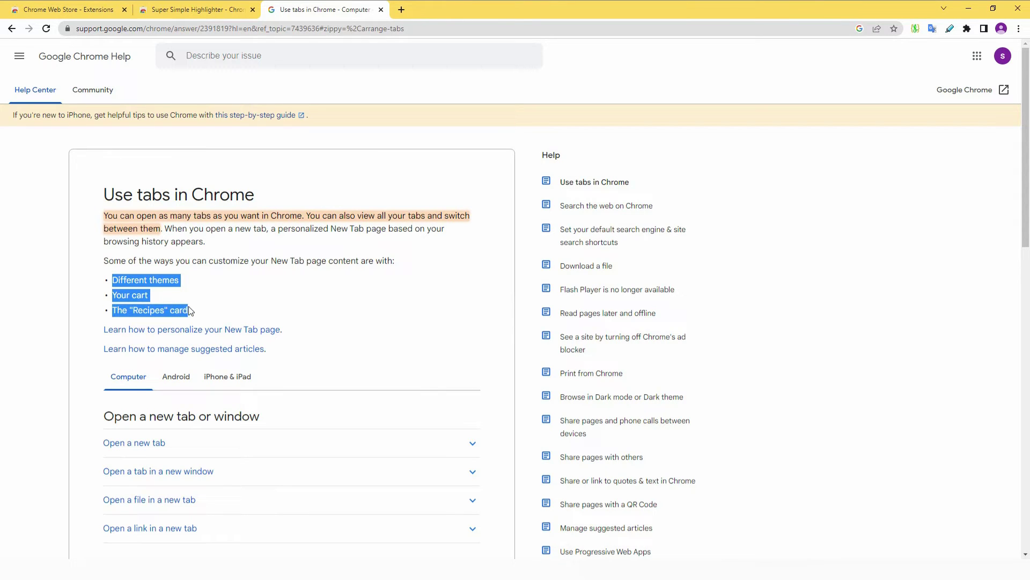
{"action": "right_click", "coordinate": [170, 305]}
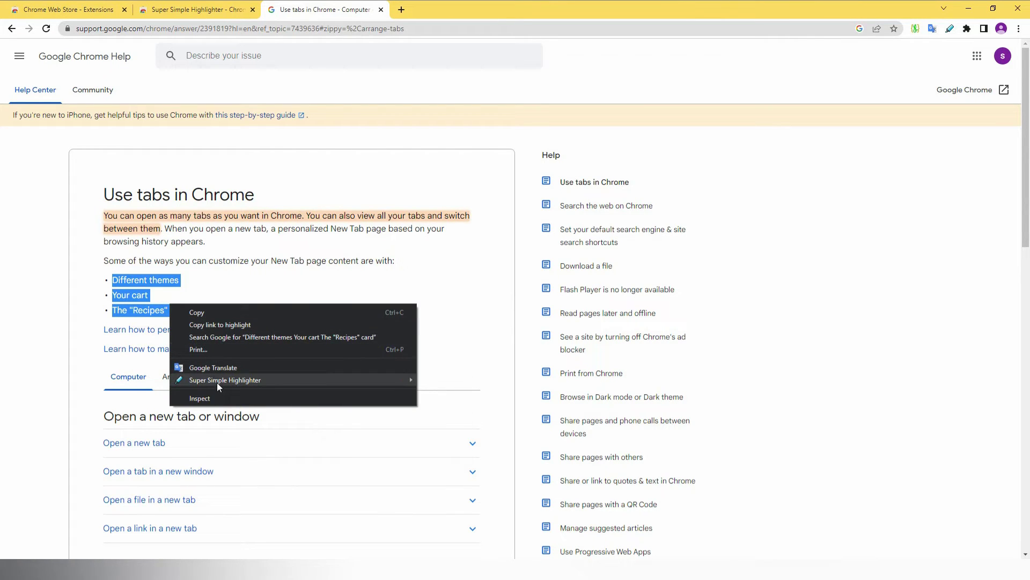
Highlight the three bullet items in yellow
{"action": "mouse_move", "coordinate": [314, 386]}
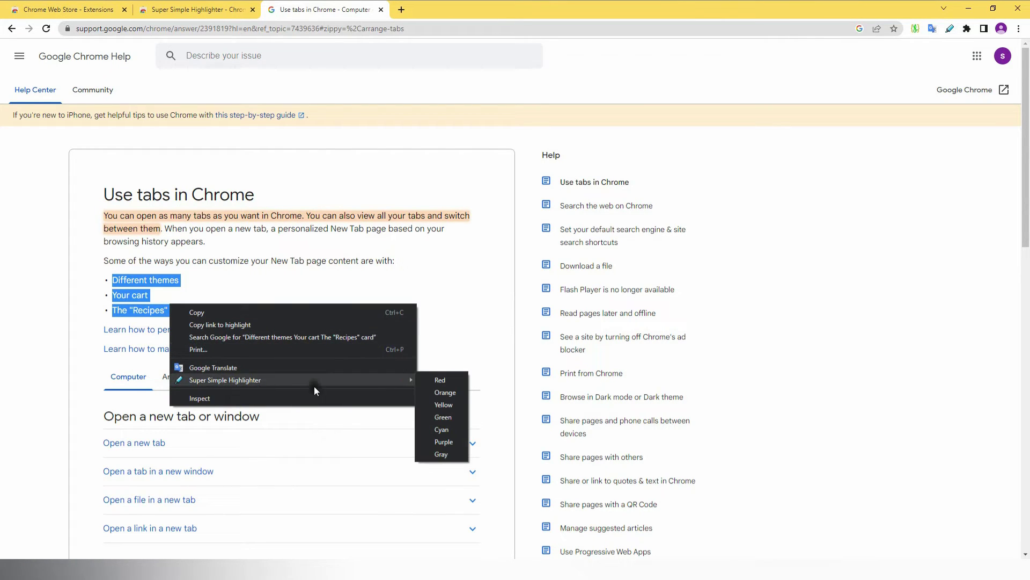
{"action": "left_click", "coordinate": [450, 407]}
{"action": "left_click", "coordinate": [334, 329]}
{"action": "scroll", "coordinate": [413, 308], "scroll_direction": "down", "scroll_amount": 5}
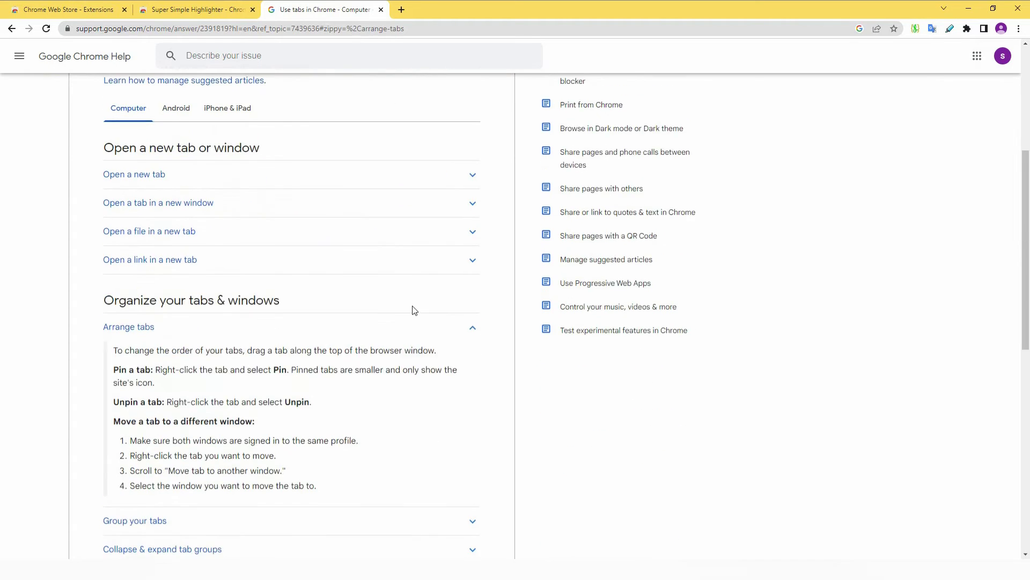
{"action": "scroll", "coordinate": [410, 305], "scroll_direction": "up", "scroll_amount": 5}
{"action": "scroll", "coordinate": [337, 258], "scroll_direction": "down", "scroll_amount": 6}
{"action": "scroll", "coordinate": [336, 259], "scroll_direction": "down", "scroll_amount": 3}
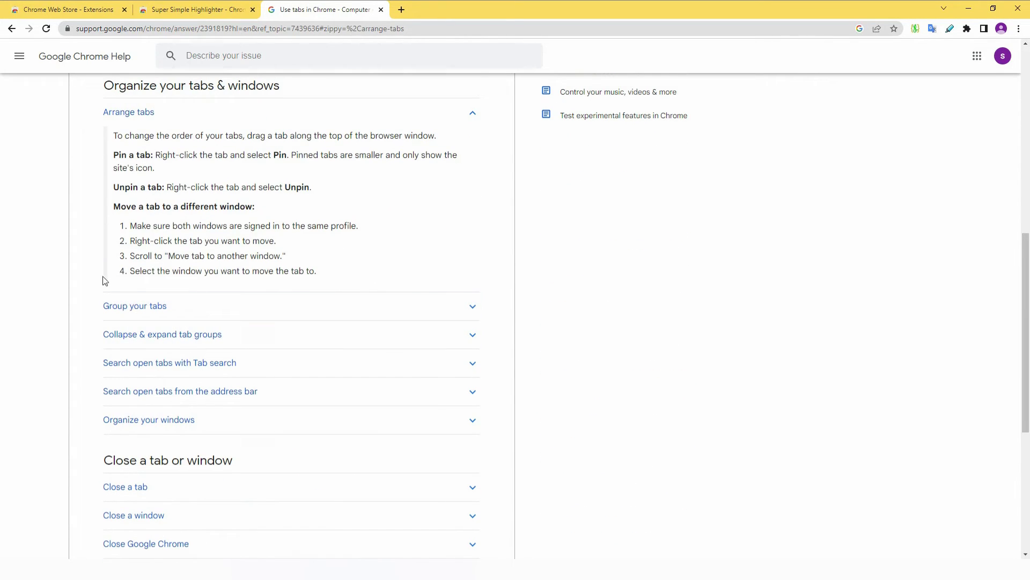
Highlight the four 'Move a tab to a different window' steps in purple
{"action": "left_click_drag", "start_coordinate": [129, 226], "coordinate": [314, 286]}
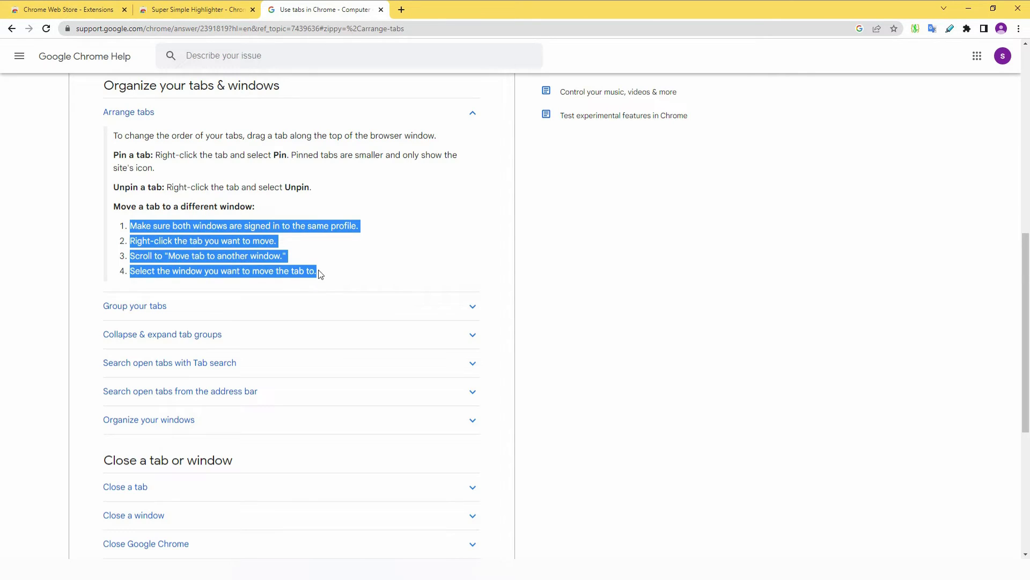
{"action": "right_click", "coordinate": [251, 254]}
{"action": "mouse_move", "coordinate": [275, 329]}
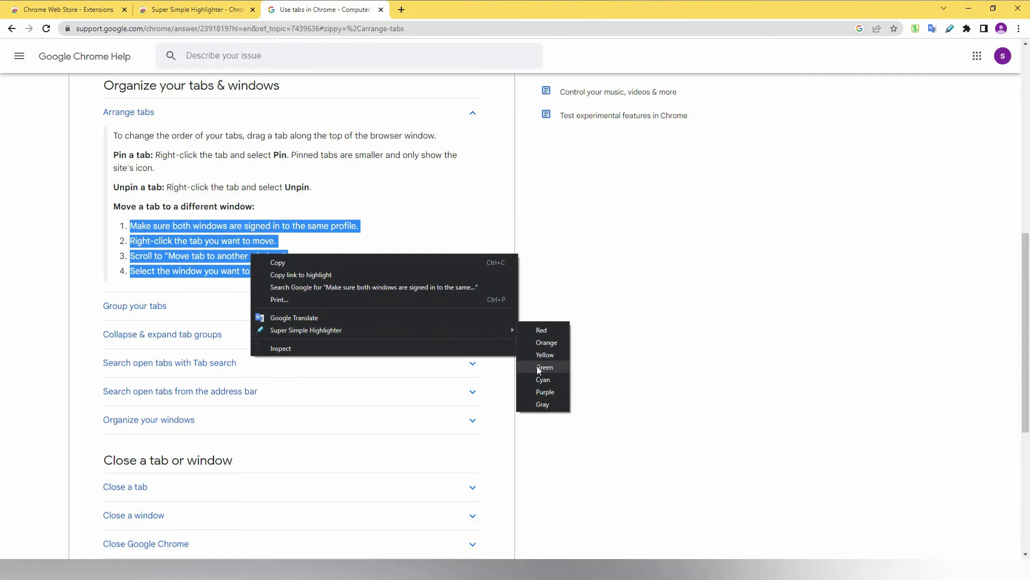
{"action": "left_click", "coordinate": [549, 393]}
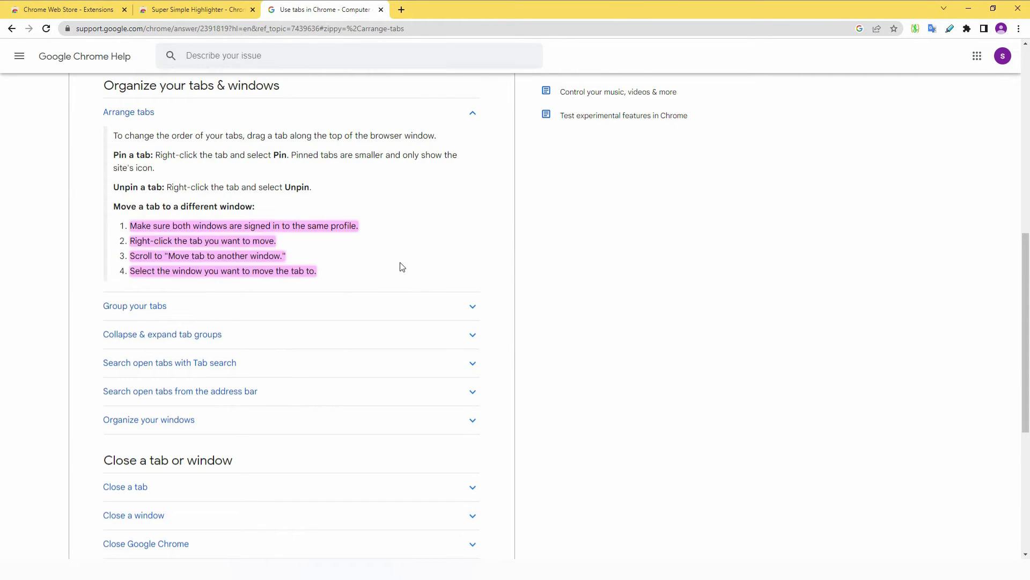
{"action": "scroll", "coordinate": [400, 264], "scroll_direction": "up", "scroll_amount": 9}
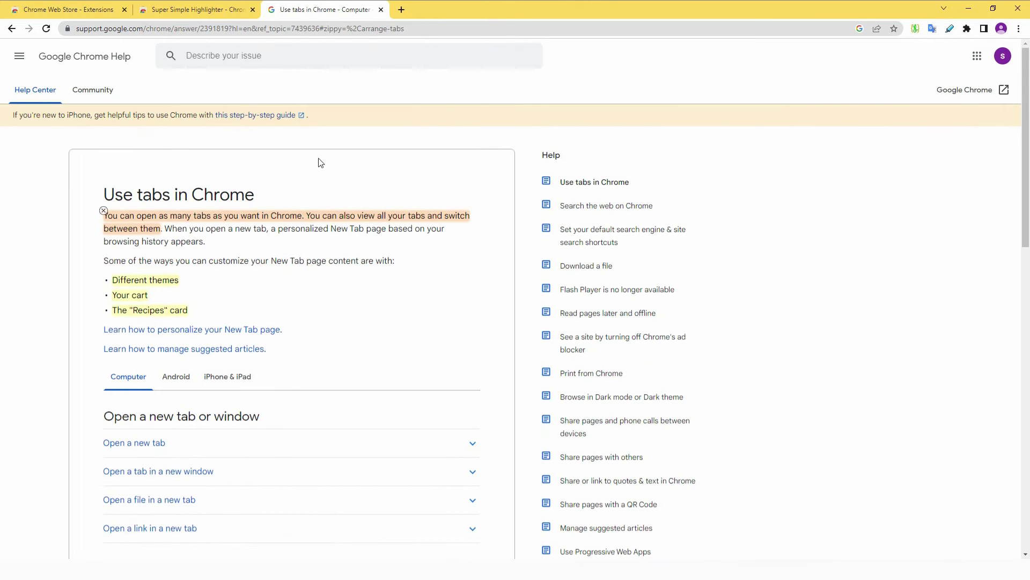
{"action": "scroll", "coordinate": [246, 265], "scroll_direction": "down", "scroll_amount": 10}
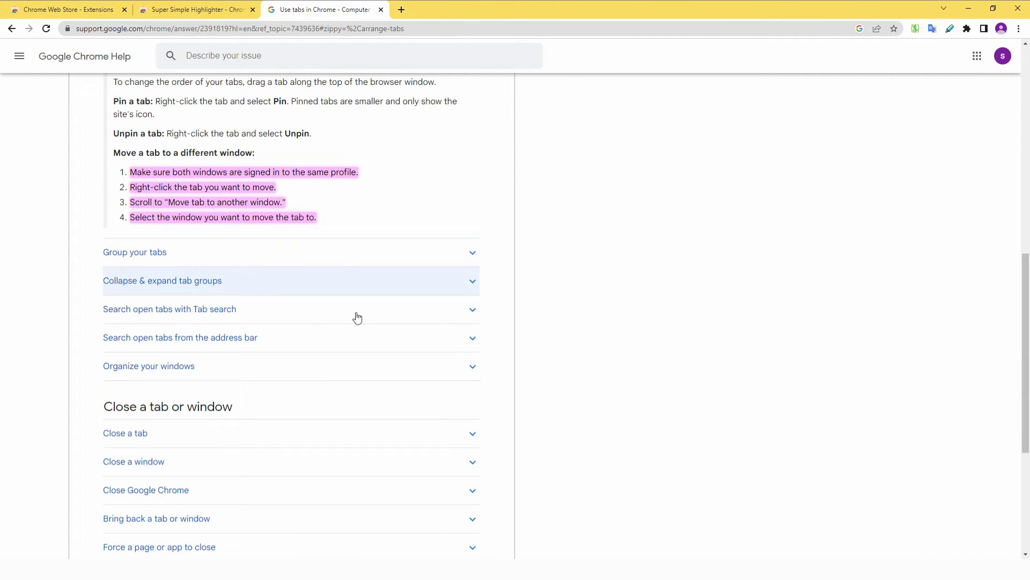
{"action": "scroll", "coordinate": [306, 301], "scroll_direction": "up", "scroll_amount": 4}
{"action": "scroll", "coordinate": [302, 294], "scroll_direction": "up", "scroll_amount": 6}
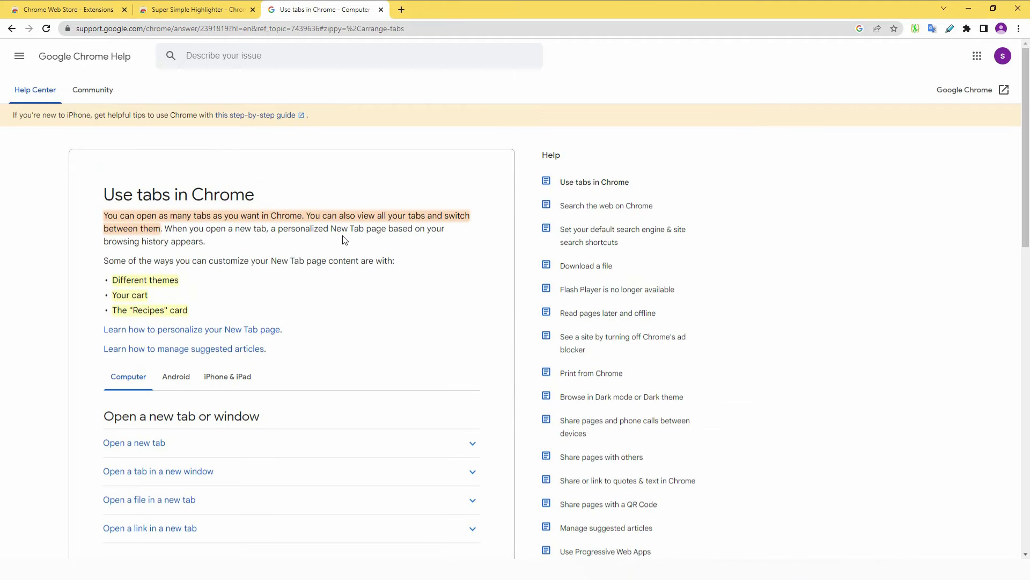
Open a blank new tab, then return to the Use tabs in Chrome page
{"action": "left_click", "coordinate": [401, 10]}
{"action": "left_click", "coordinate": [327, 10]}
{"action": "left_click", "coordinate": [446, 9]}
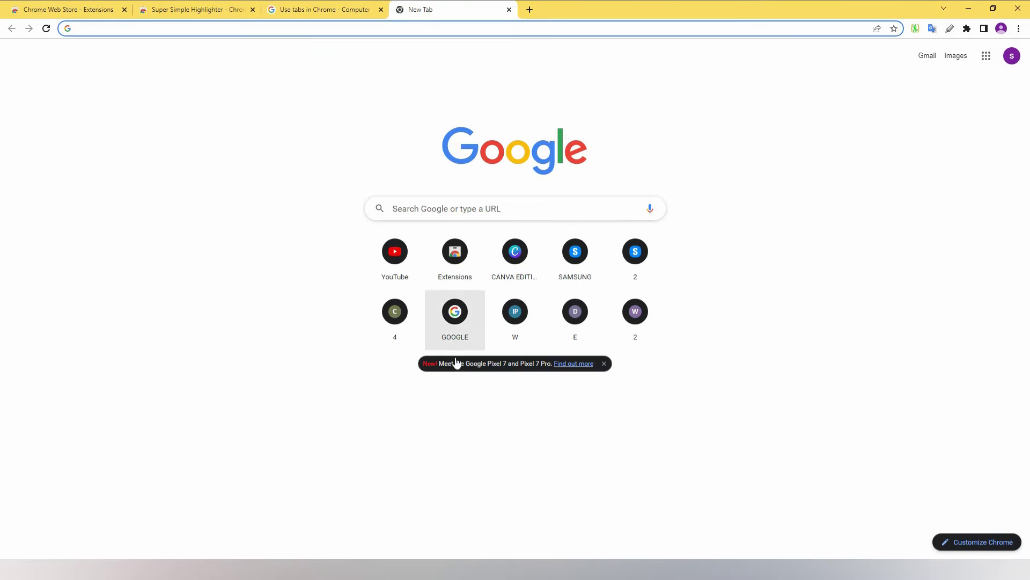
{"action": "left_click", "coordinate": [345, 7]}
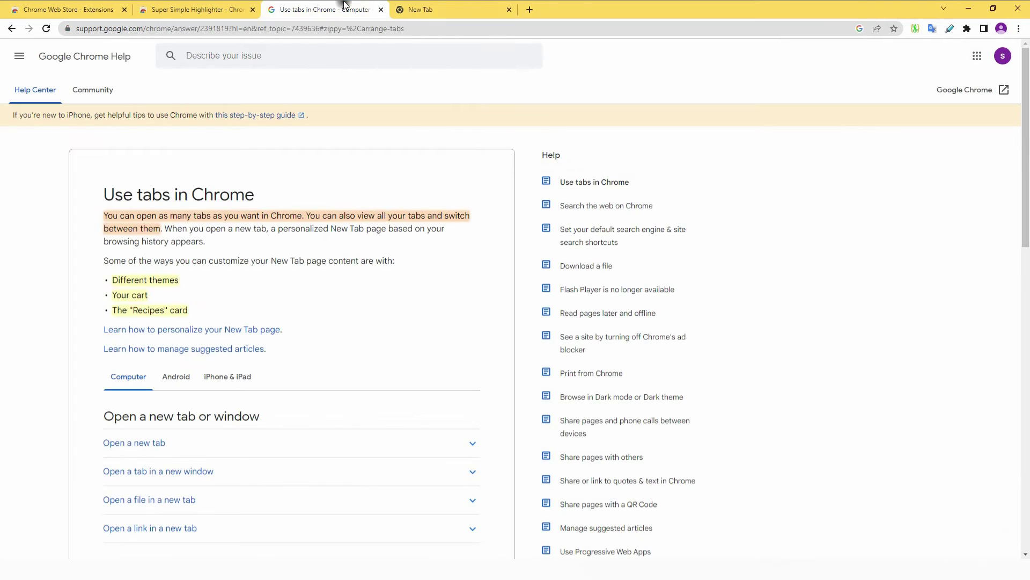
In the highlighter popup, sort the saved highlights By Position, then By Style
{"action": "left_click", "coordinate": [951, 28]}
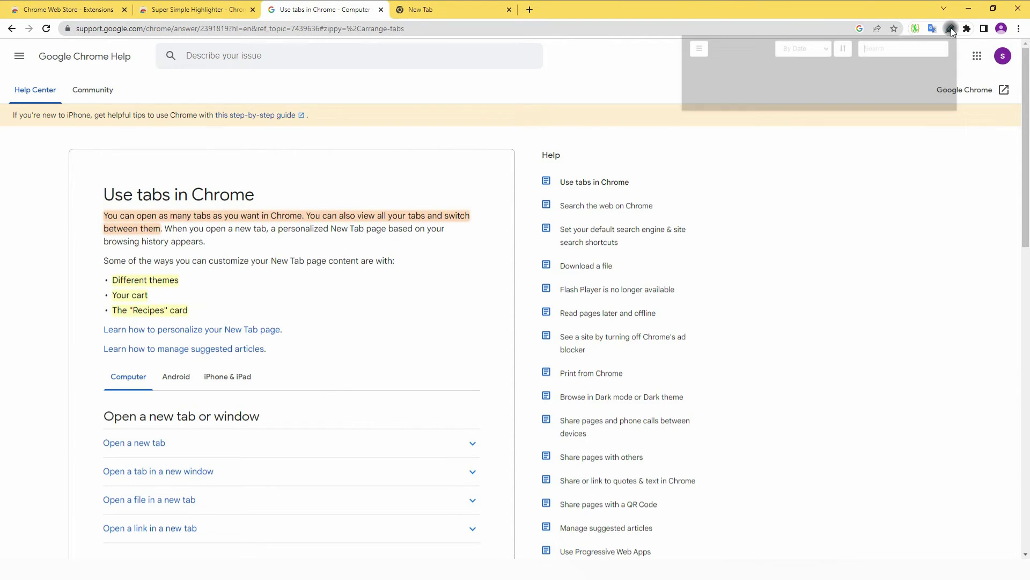
{"action": "left_click", "coordinate": [816, 49]}
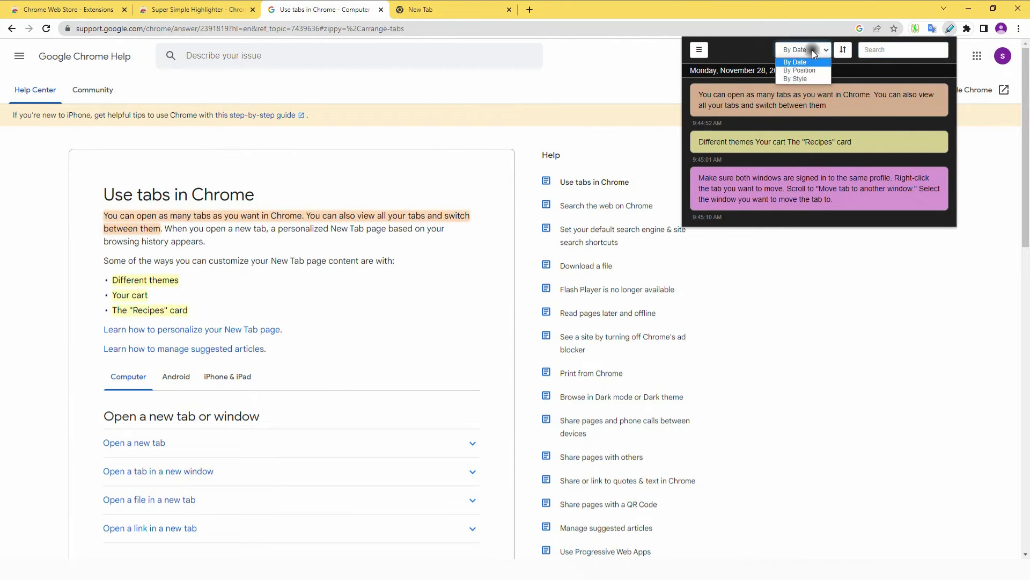
{"action": "left_click", "coordinate": [811, 72]}
{"action": "left_click", "coordinate": [810, 50]}
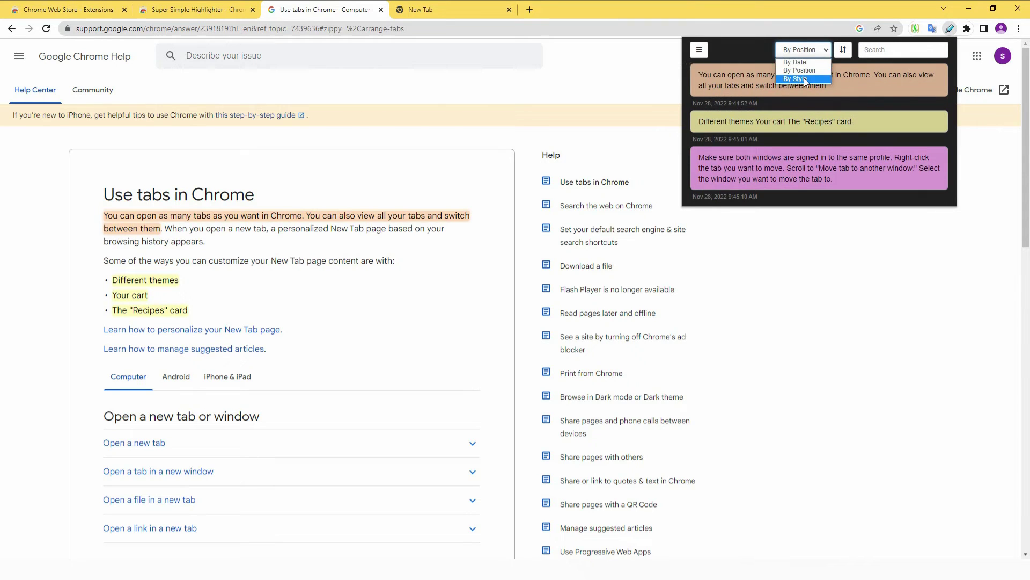
{"action": "left_click", "coordinate": [804, 80]}
{"action": "left_click", "coordinate": [697, 51]}
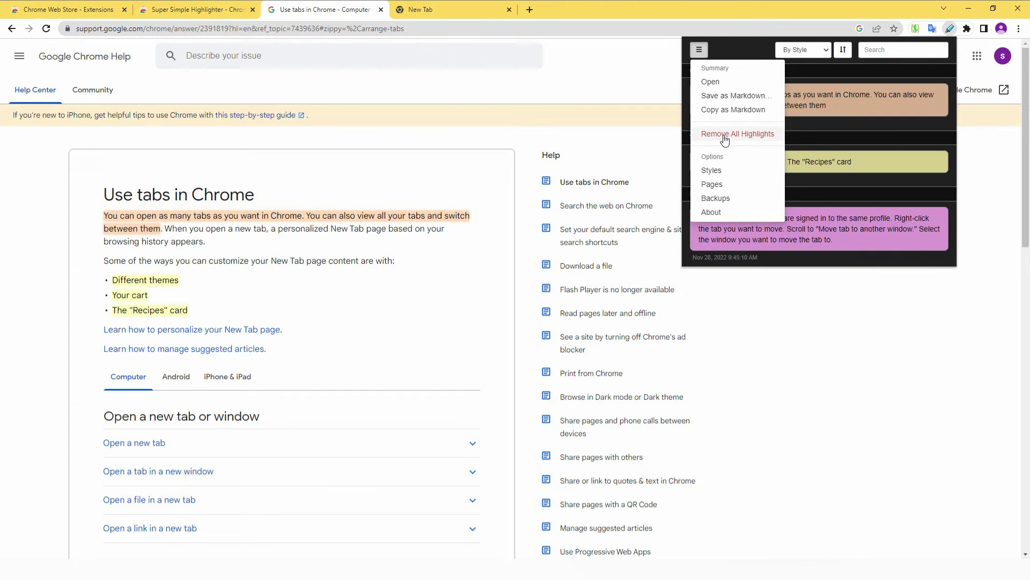
Open the highlighter's Styles options, then return to the help page and select its URL
{"action": "left_click", "coordinate": [712, 170]}
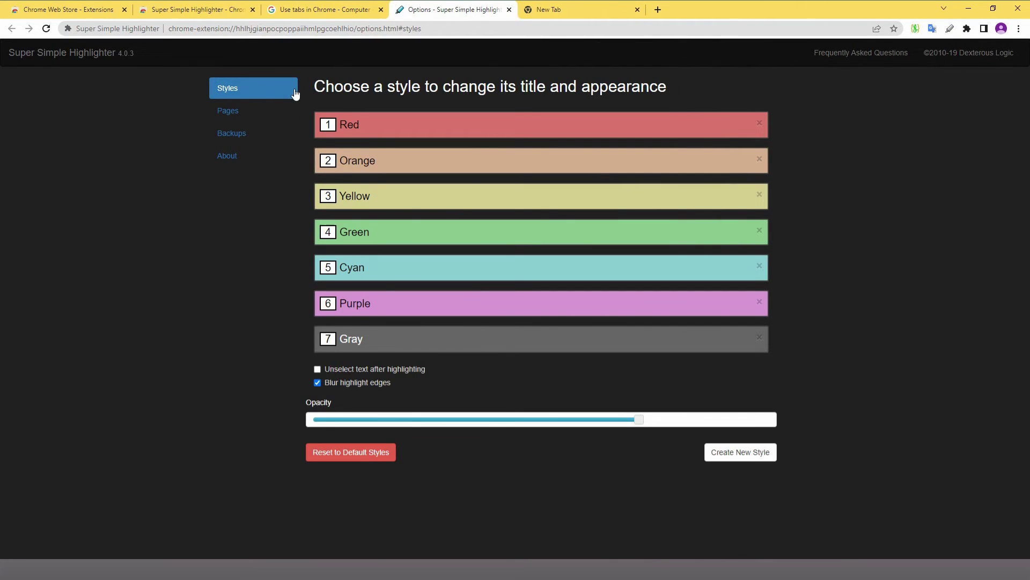
{"action": "left_click", "coordinate": [343, 7]}
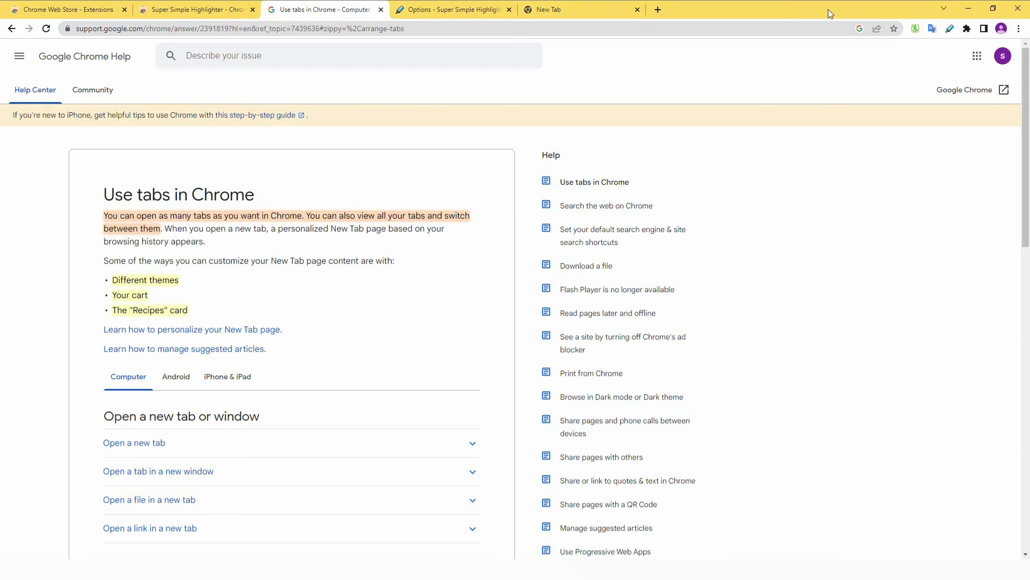
{"action": "left_click", "coordinate": [951, 30]}
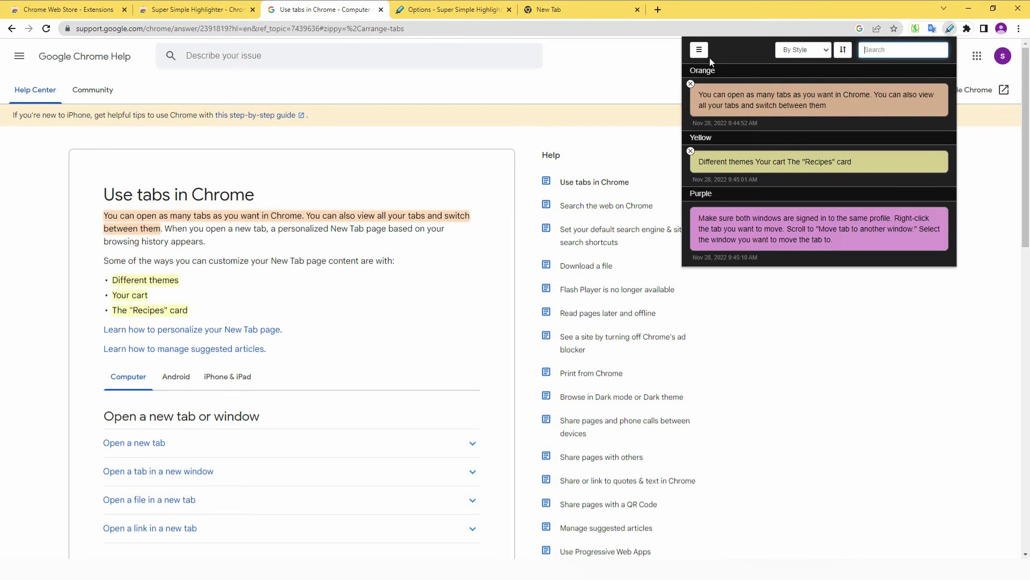
{"action": "left_click", "coordinate": [700, 51]}
{"action": "left_click", "coordinate": [514, 75]}
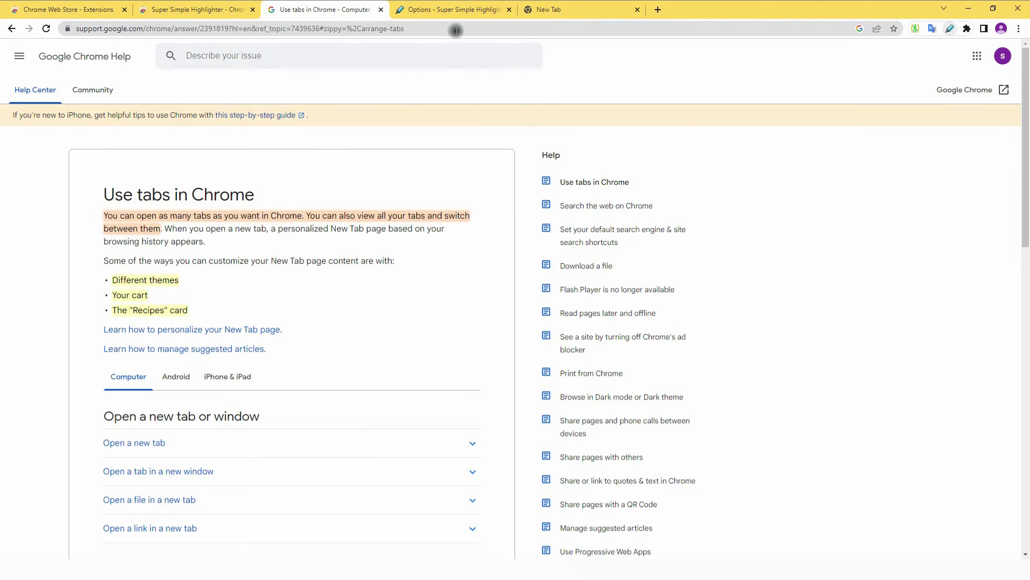
{"action": "left_click", "coordinate": [366, 29]}
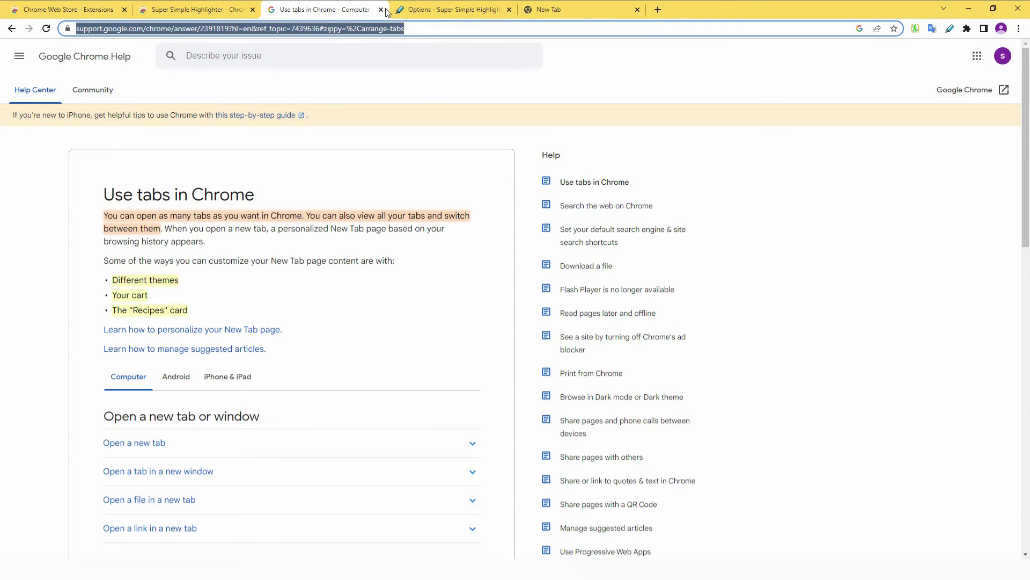
Close the help page and reopen its pasted URL in the new tab to check the highlights
{"action": "left_click", "coordinate": [381, 10]}
{"action": "left_click", "coordinate": [490, 9]}
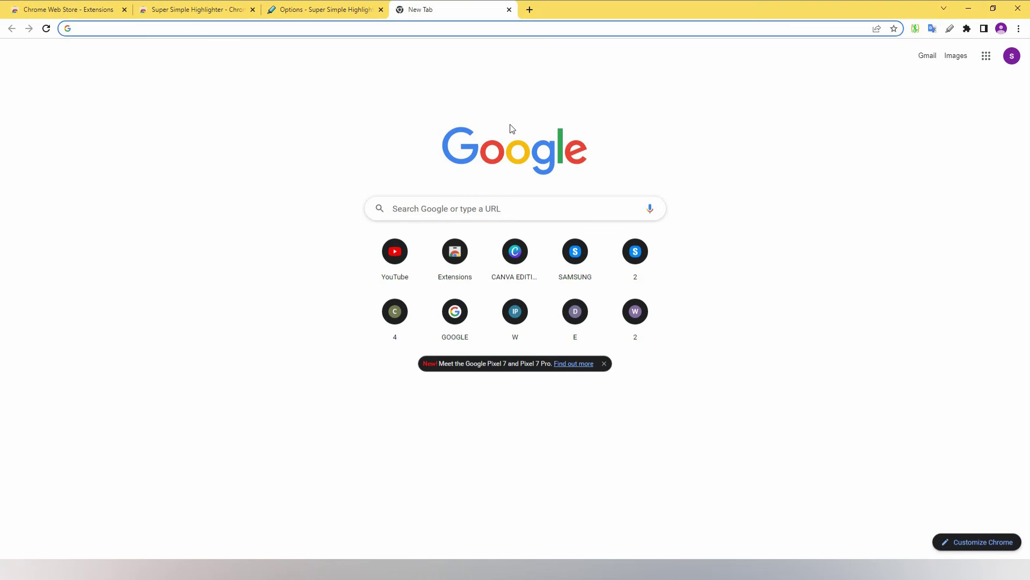
{"action": "left_click", "coordinate": [462, 29]}
{"action": "key", "text": "ctrl+v"}
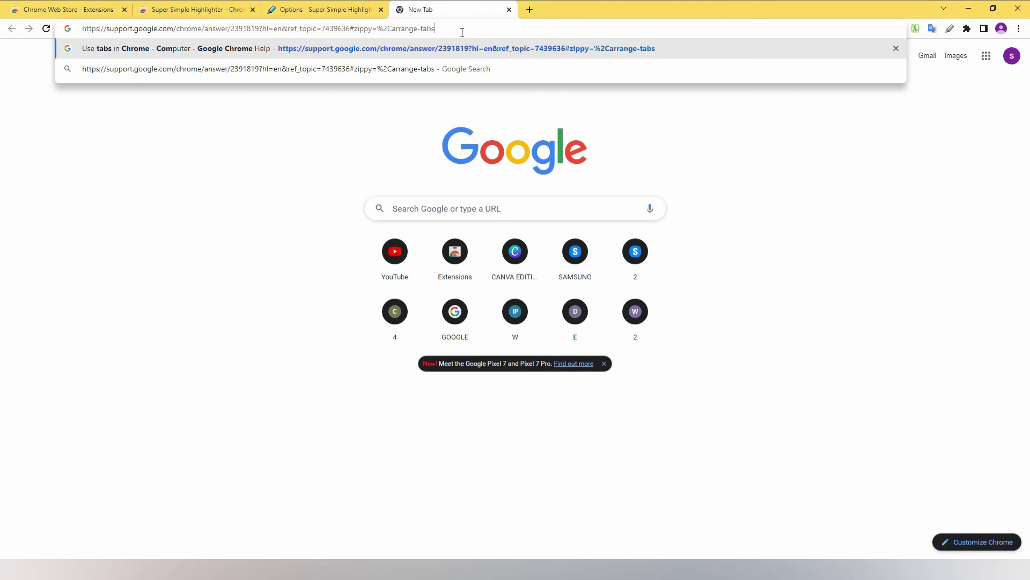
{"action": "key", "text": "Return"}
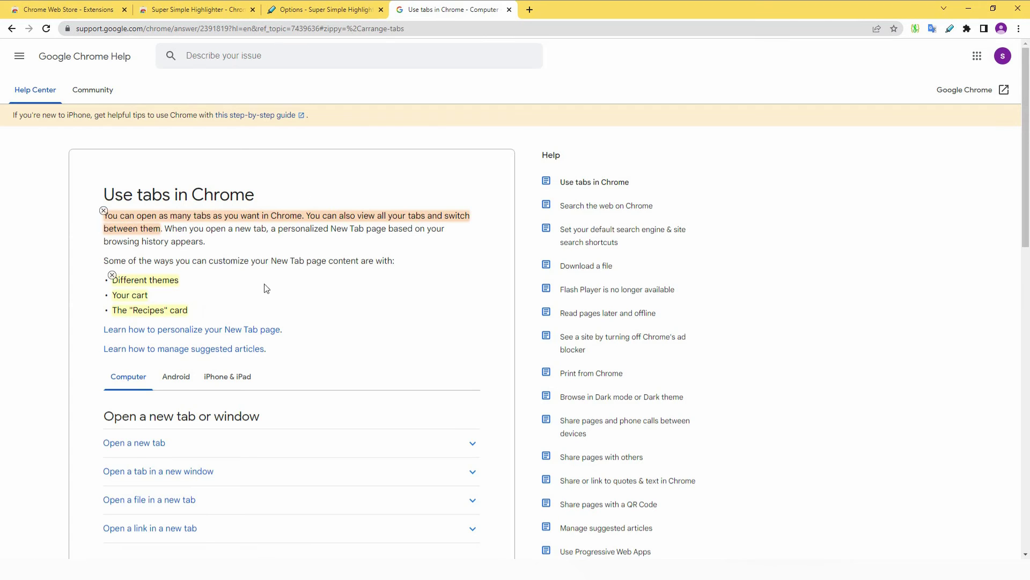
{"action": "left_click", "coordinate": [954, 29]}
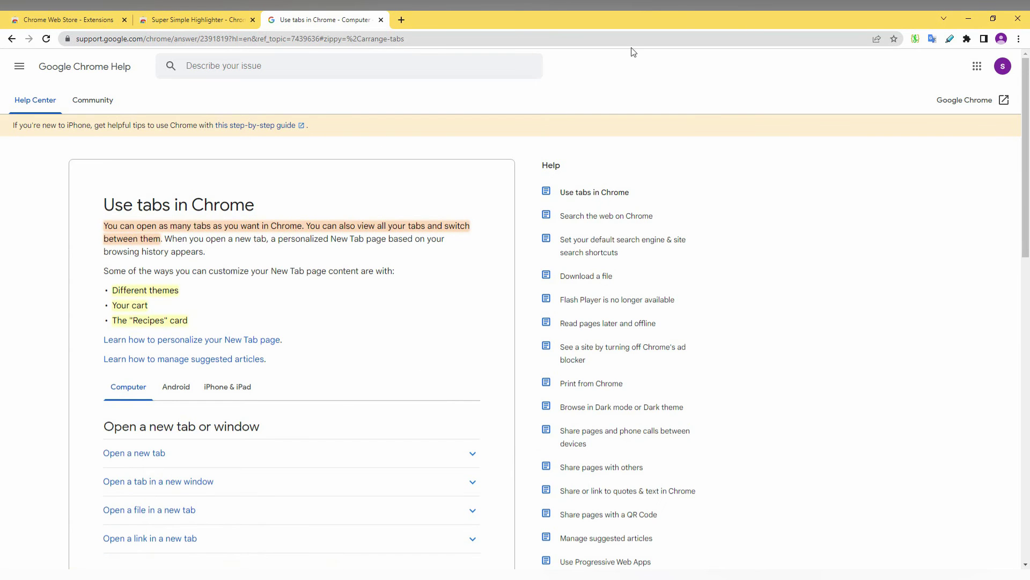
Copy the orange highlight's text from the highlighter list and paste it into Notepad
{"action": "left_click", "coordinate": [950, 38]}
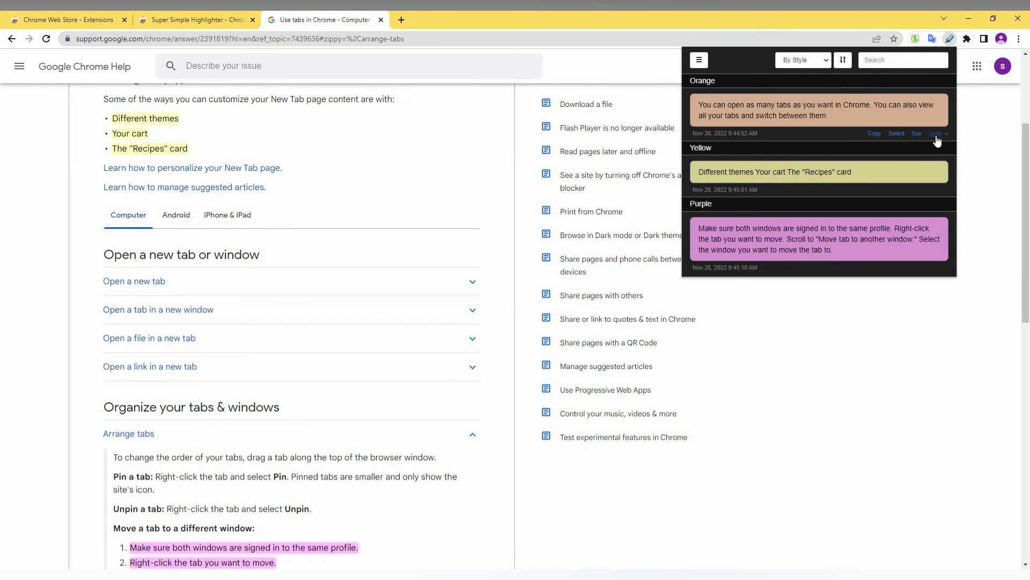
{"action": "left_click", "coordinate": [878, 132]}
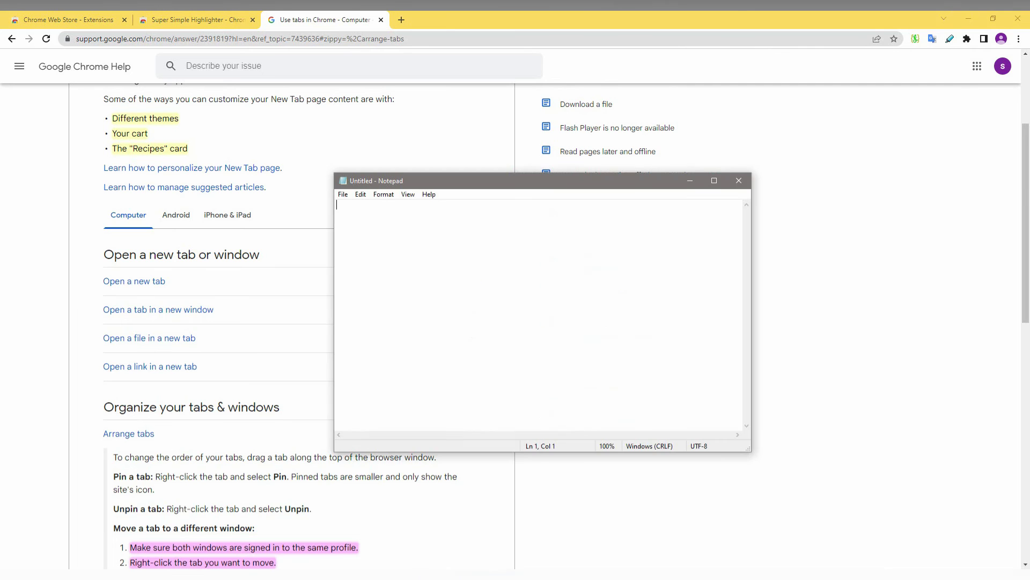
{"action": "type", "text": "You can open as many tabs as you want in Chrome. You can also view all your tabs and switch between them"}
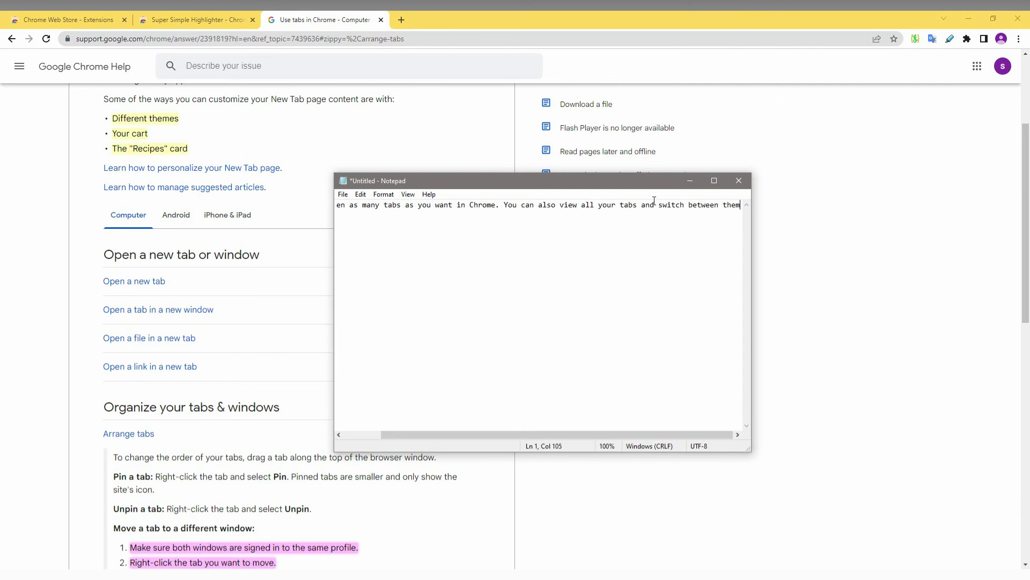
Minimize Notepad and scroll the help page back to the top
{"action": "left_click", "coordinate": [690, 181]}
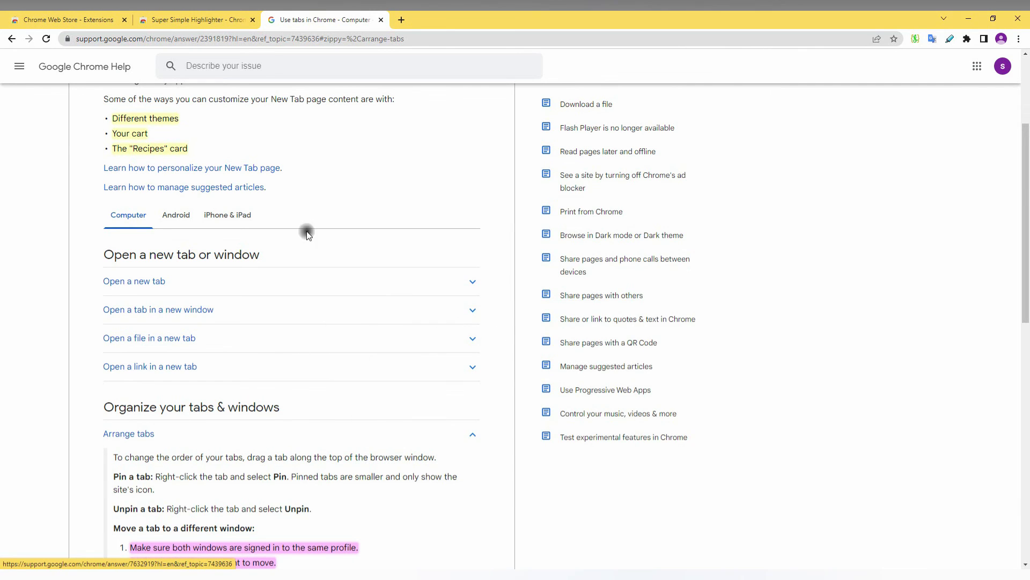
{"action": "scroll", "coordinate": [308, 234], "scroll_direction": "up", "scroll_amount": 3}
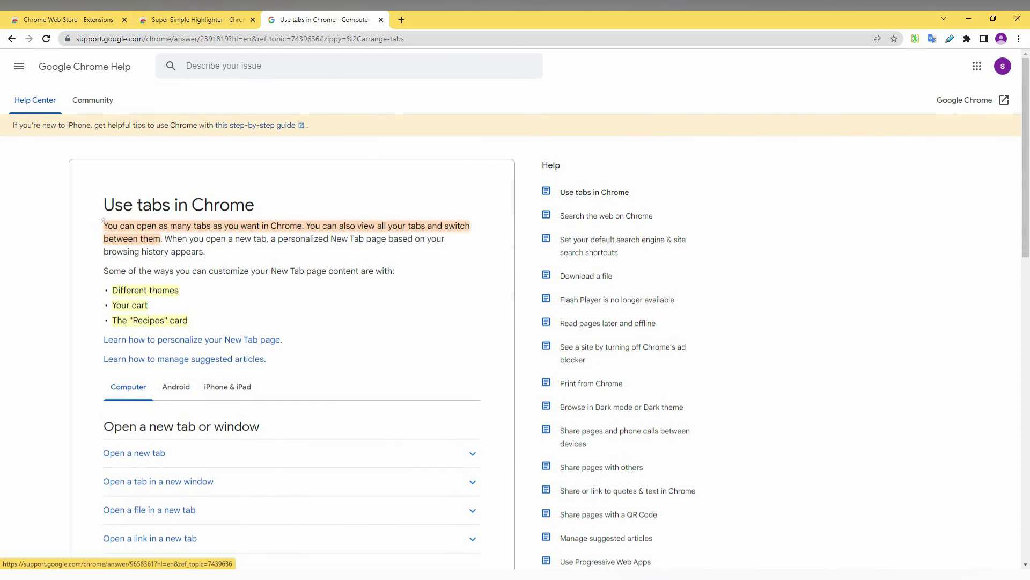